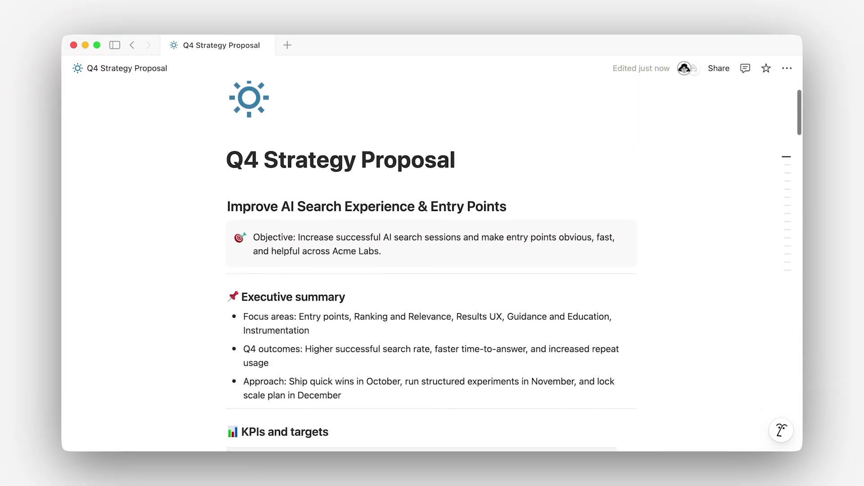
scroll(656, 246, "down", 3)
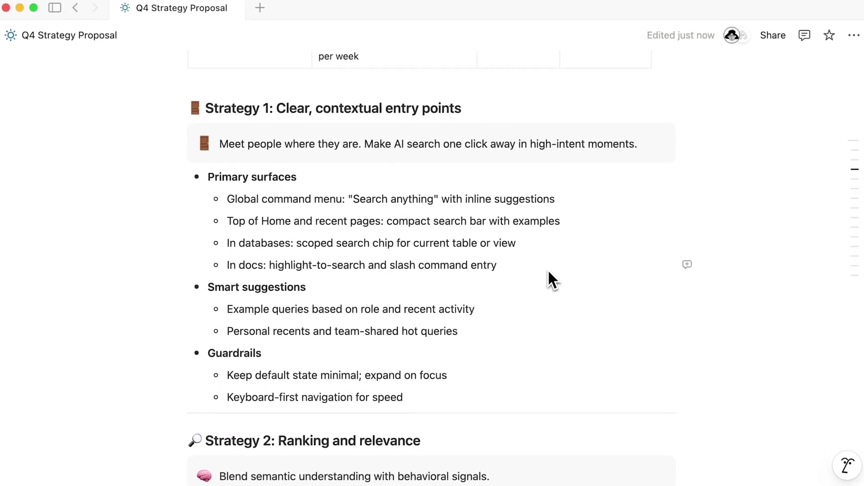
Post 'Let's consider keyboard shortcuts.' as a comment on the Global command menu bullet, then resolve it.
triple_click(546, 268)
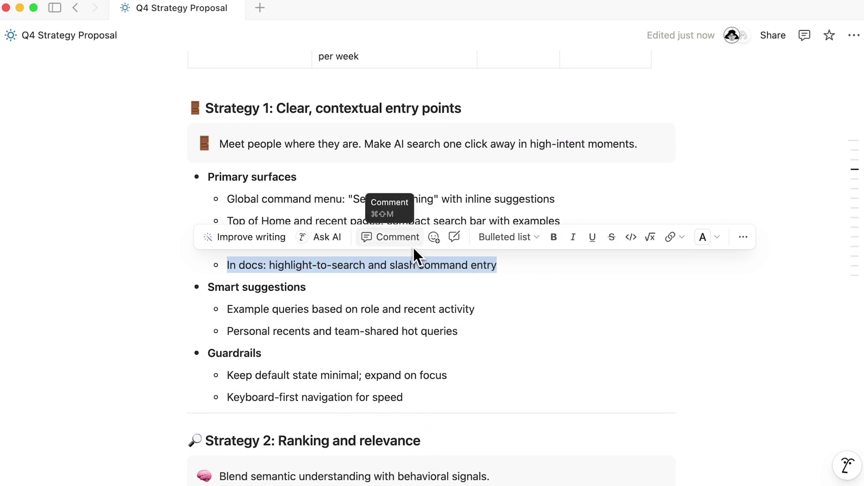
left_click(509, 269)
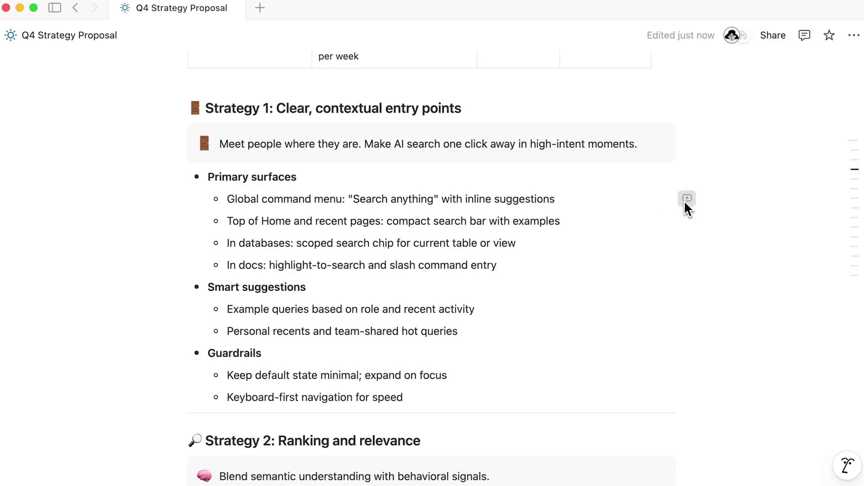
left_click(686, 201)
type("Let's consider k")
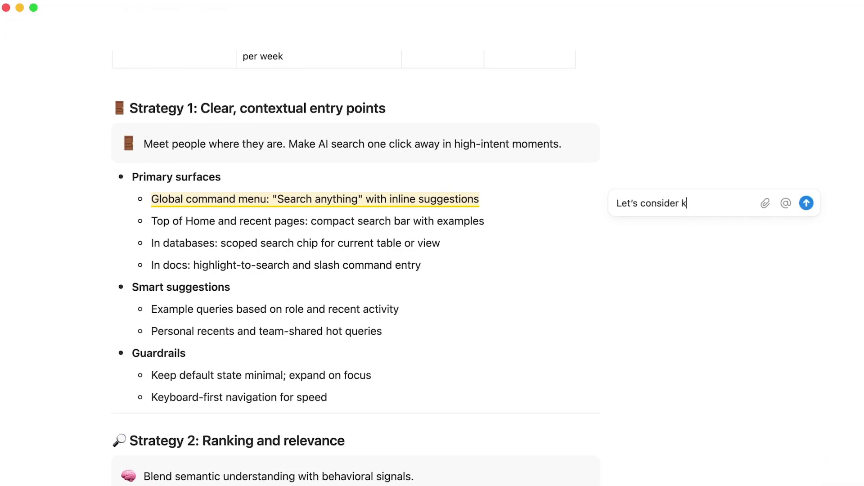
type("eyboard shortcuts.")
key("Return")
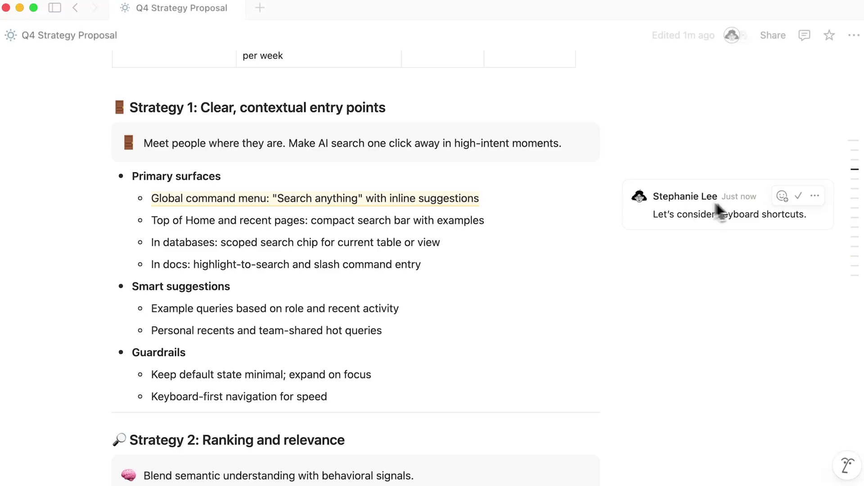
left_click(797, 197)
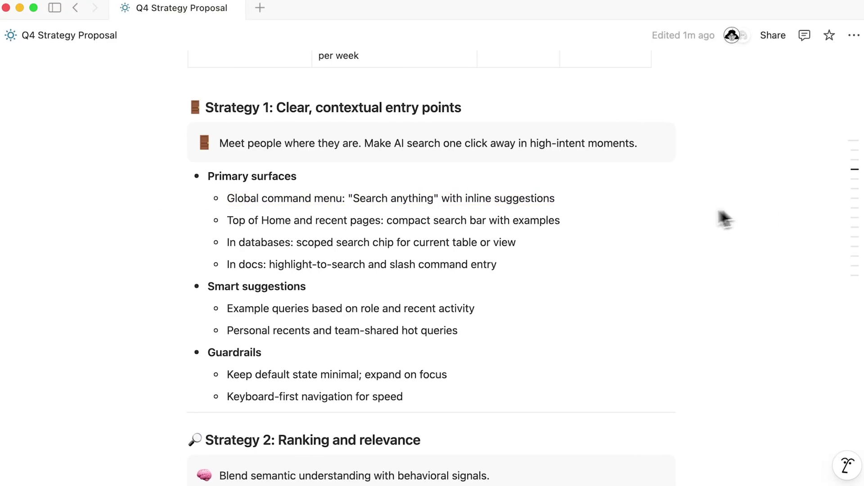
Comment on Top of Home suggesting a sidebar entry point, tagging a teammate, linking AI Assistant Beta Feedback and Next Friday.
triple_click(589, 224)
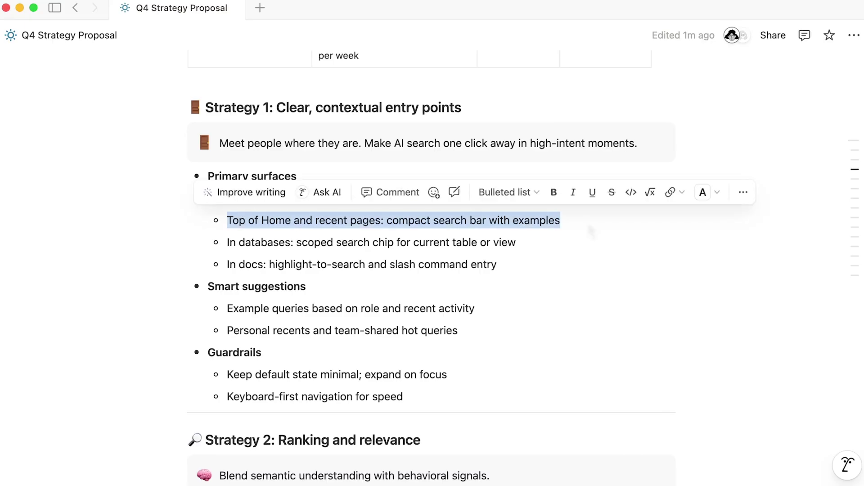
left_click(408, 199)
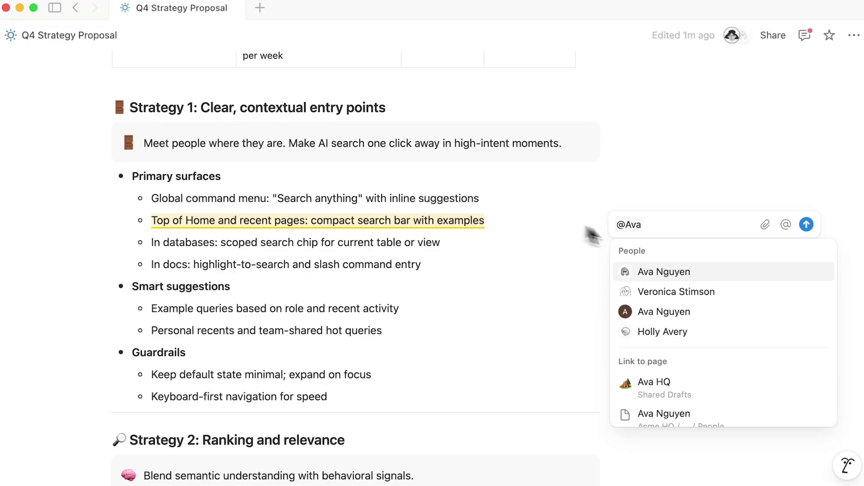
left_click(700, 275)
type("Let's include an entry point in the sideb")
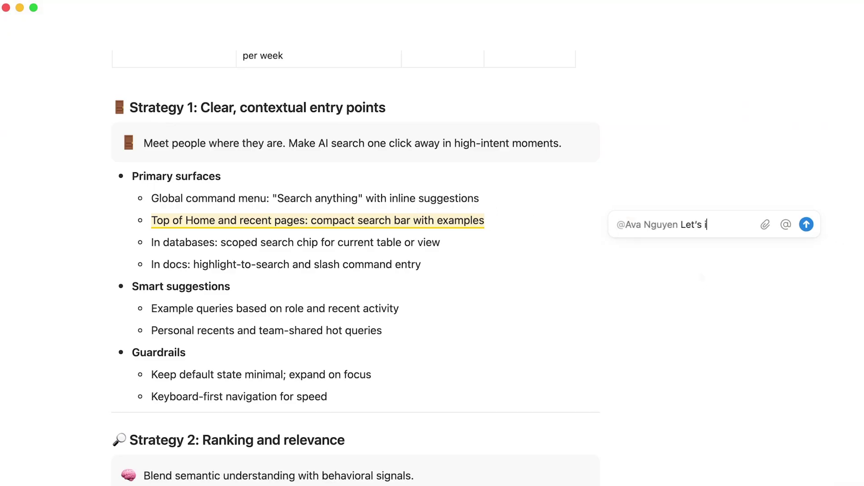
type("ar. More info here")
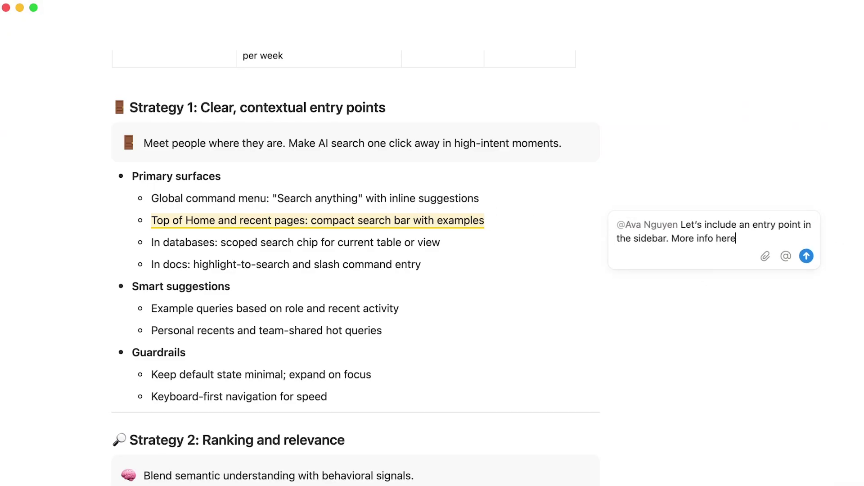
type(" @feedback")
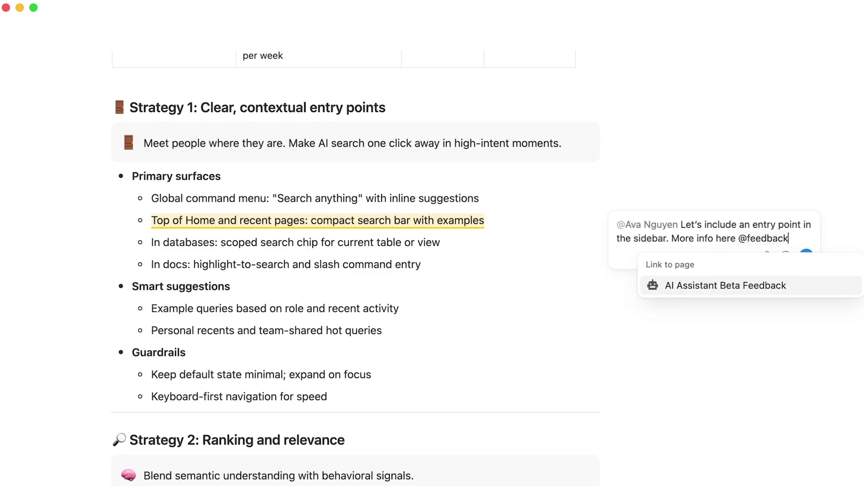
left_click(704, 283)
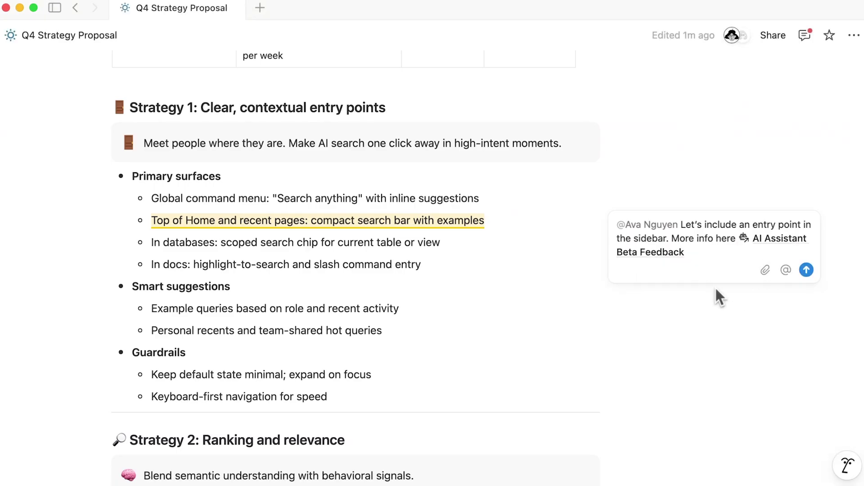
type(". Let's chat ahead of our call @next fri")
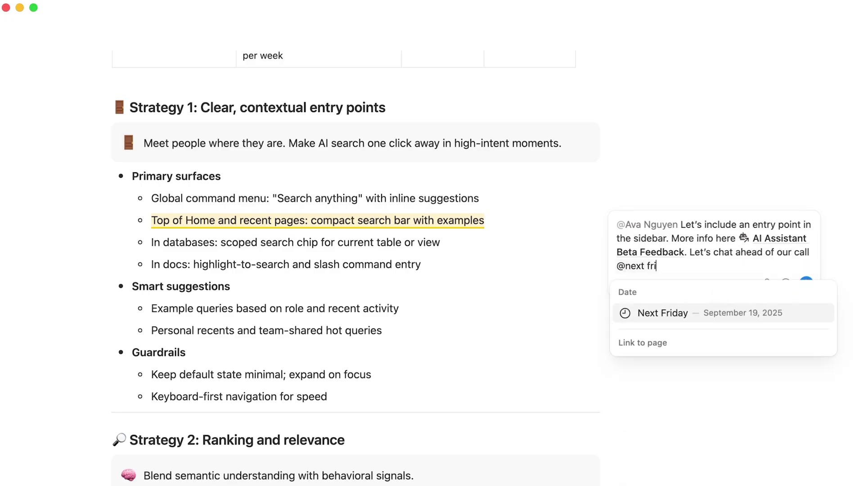
left_click(728, 315)
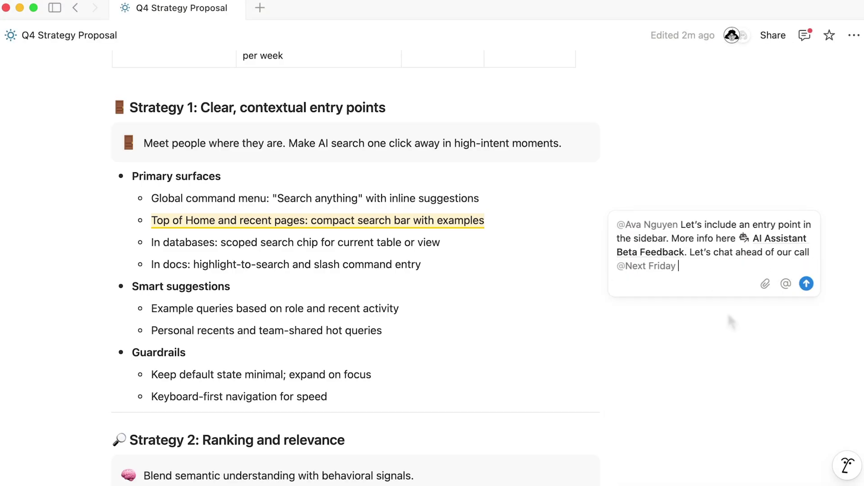
left_click(806, 283)
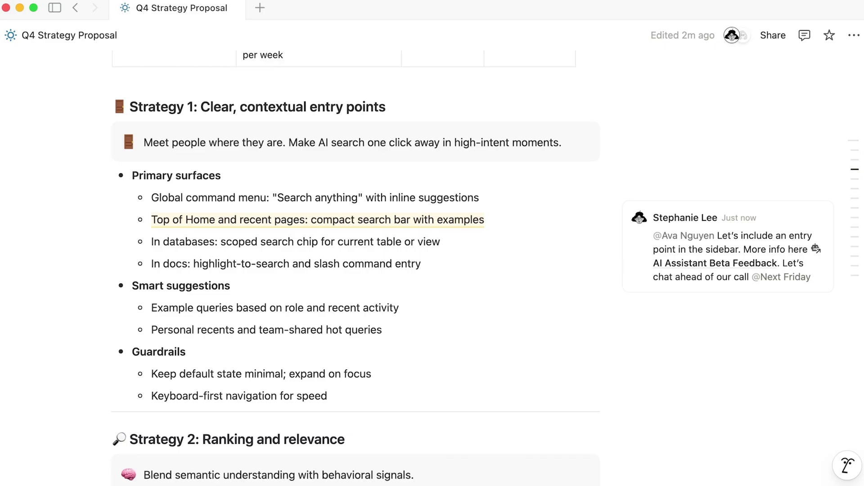
Add a line below the Strategy 3 heading with a Tomorrow reminder and 'Schedule team brainstorm.'.
scroll(798, 310, "down", 11)
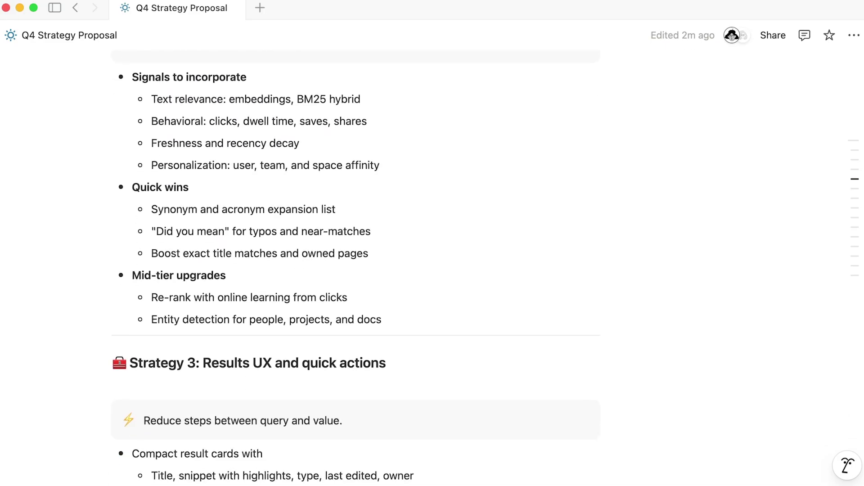
left_click(469, 312)
key("Return")
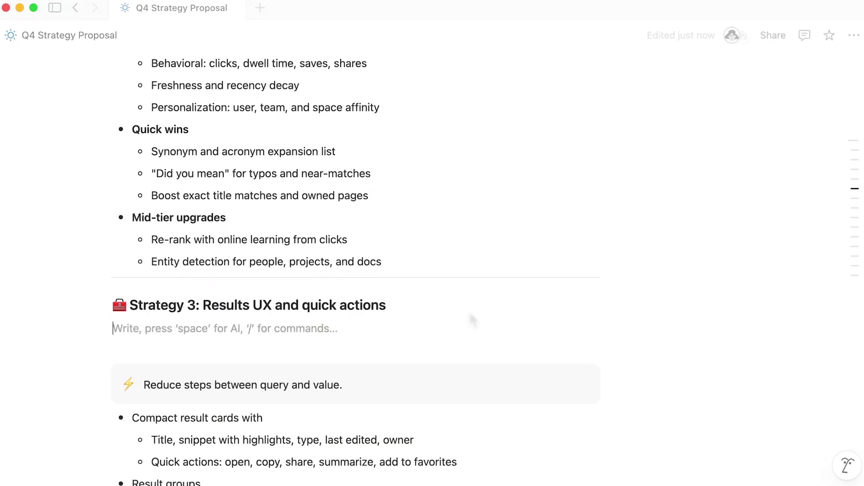
type("@remind")
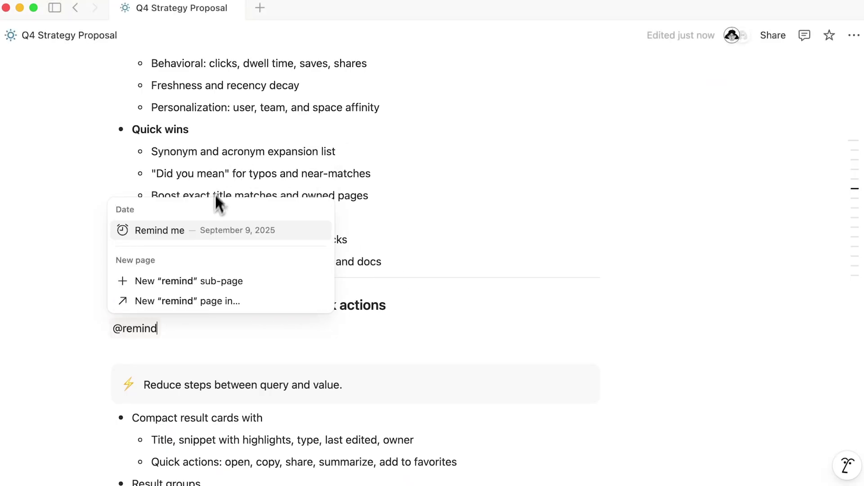
left_click(224, 231)
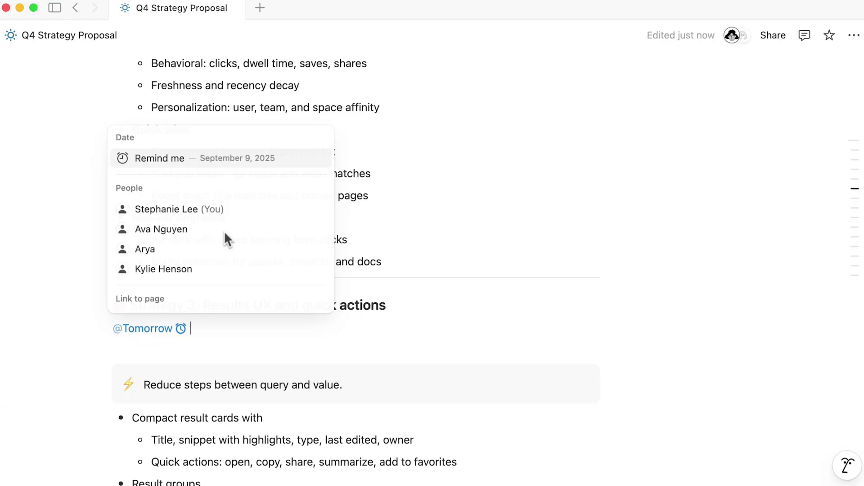
type("Schedule team brainsto")
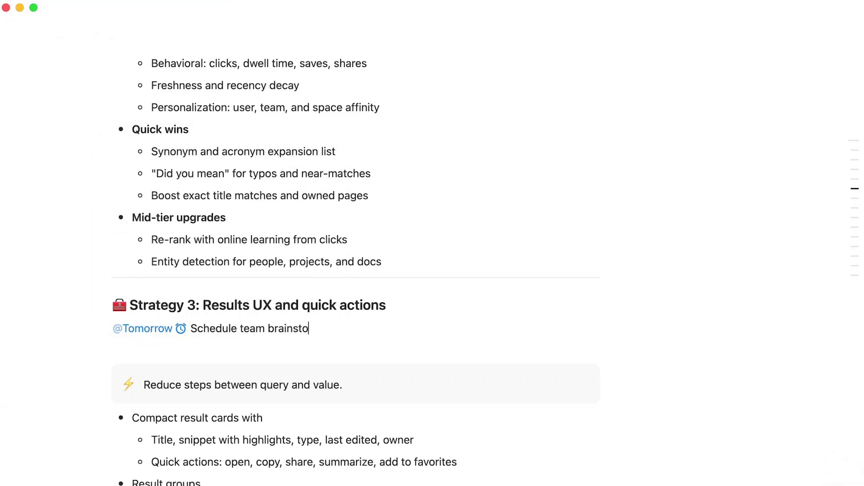
type("rm.")
From the sidebar's Inbox, mark the third comment notification as read.
key("super+backslash")
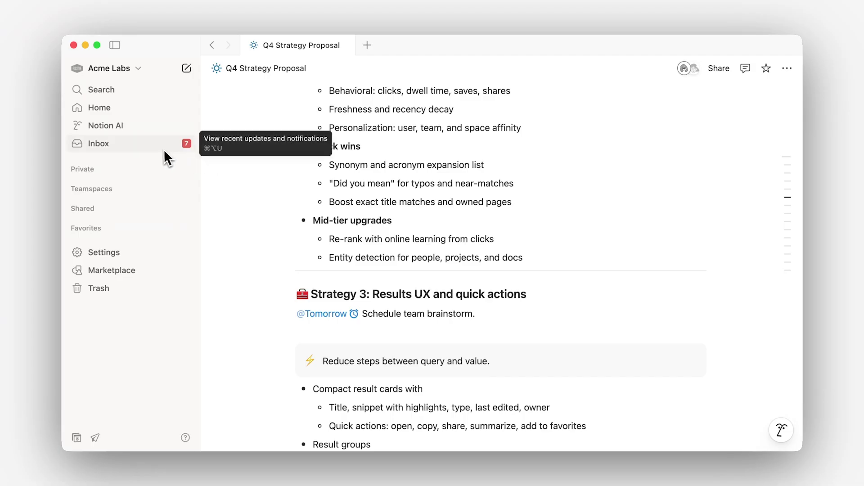
left_click(163, 149)
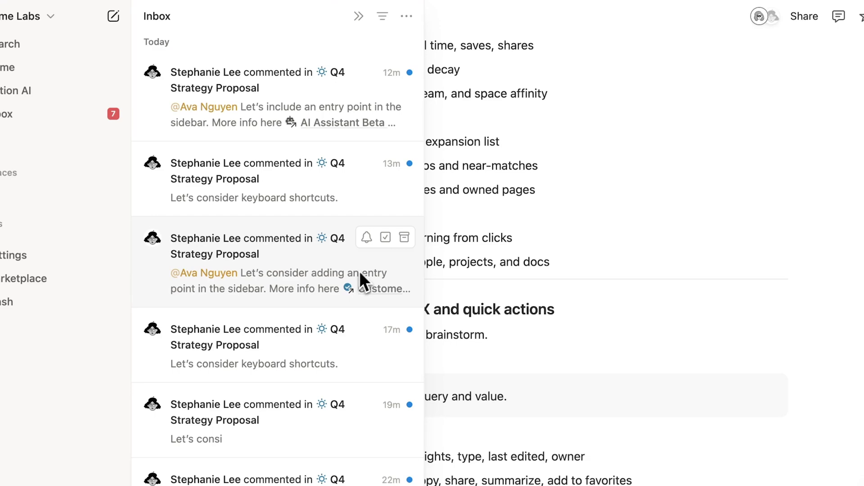
left_click(386, 239)
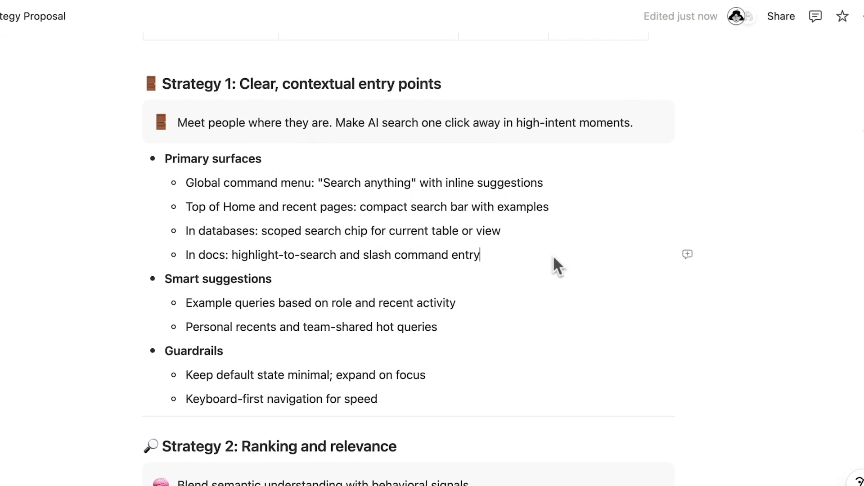
In suggesting mode, add the sub-bullet 'Add keyboard shortcuts to quickly open the Acme AI search bar.' under In docs.
triple_click(552, 252)
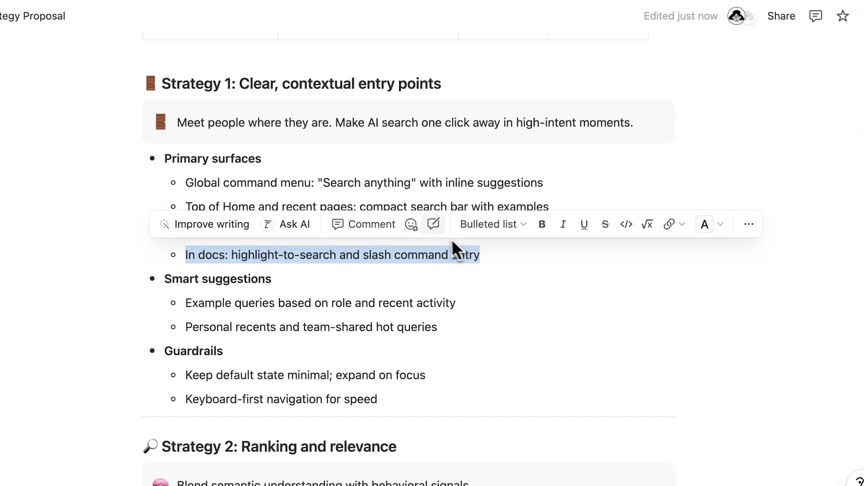
left_click(434, 225)
left_click(488, 260)
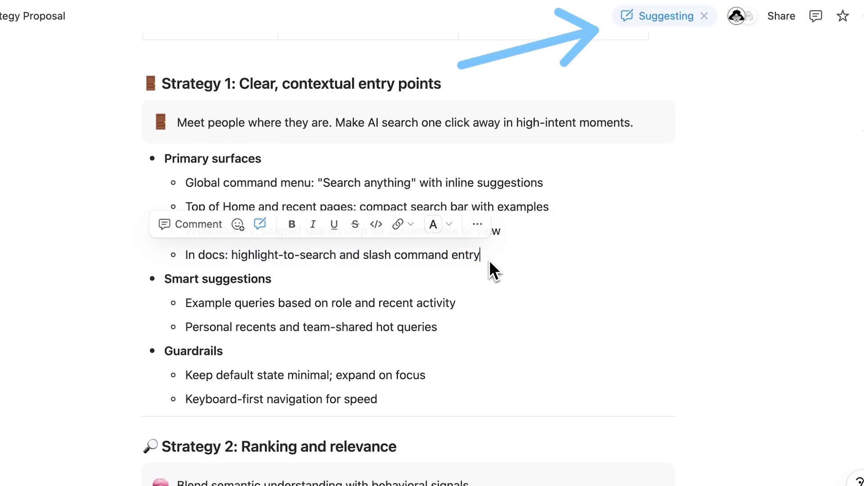
key("Return")
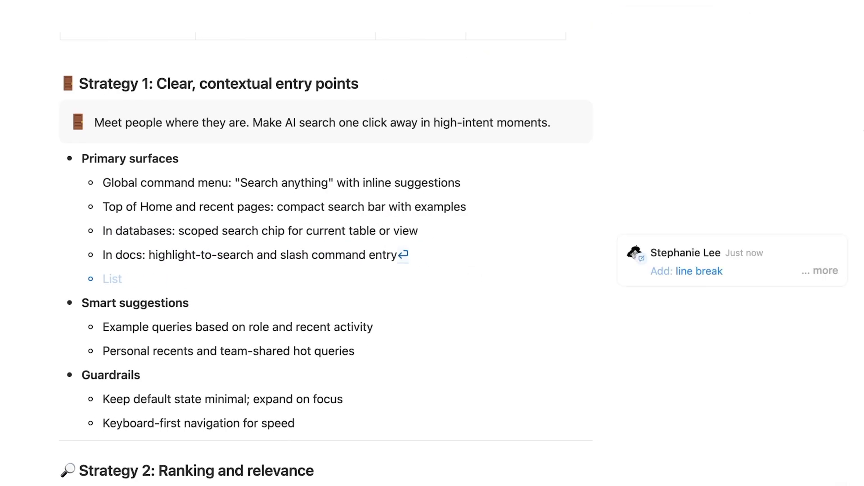
type("Add keyboard shortcuts to quickly open ")
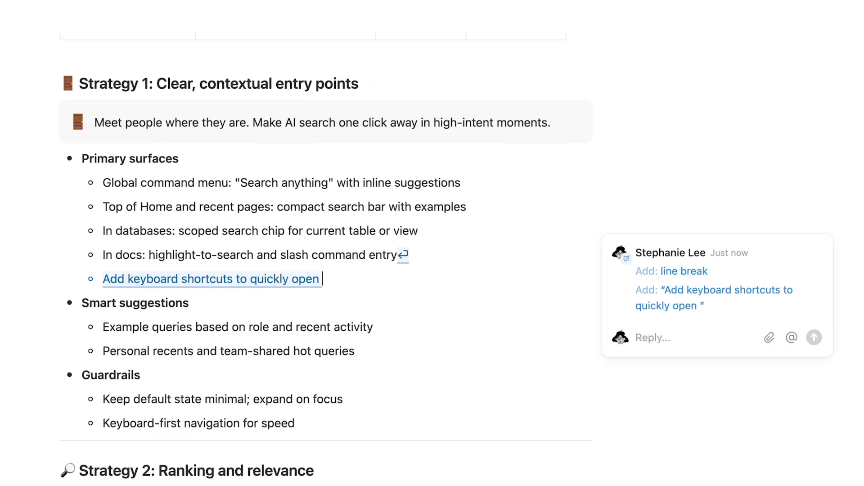
type("the Acme AI search bar.")
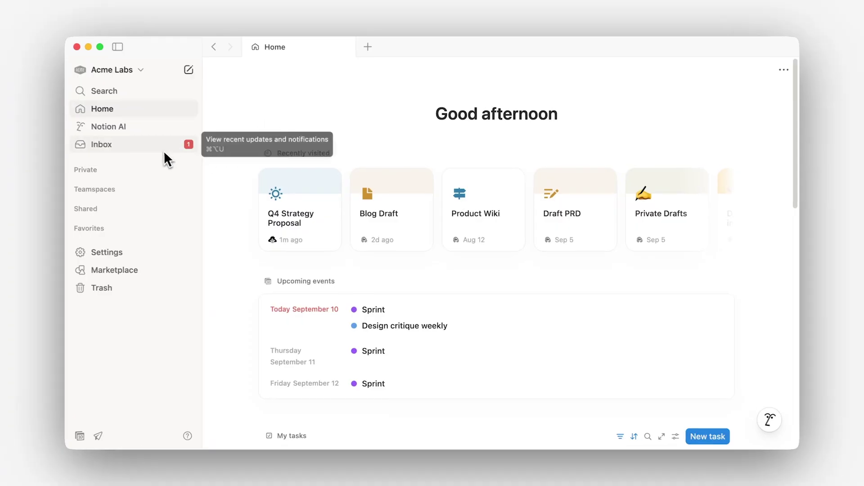
Go from the inbox notification to the keyboard-shortcuts suggestion and expand its discussion thread.
left_click(163, 150)
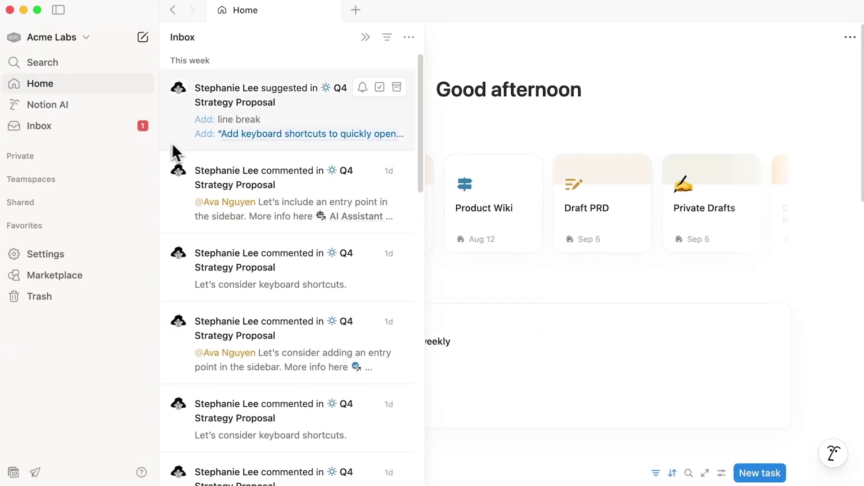
left_click(172, 145)
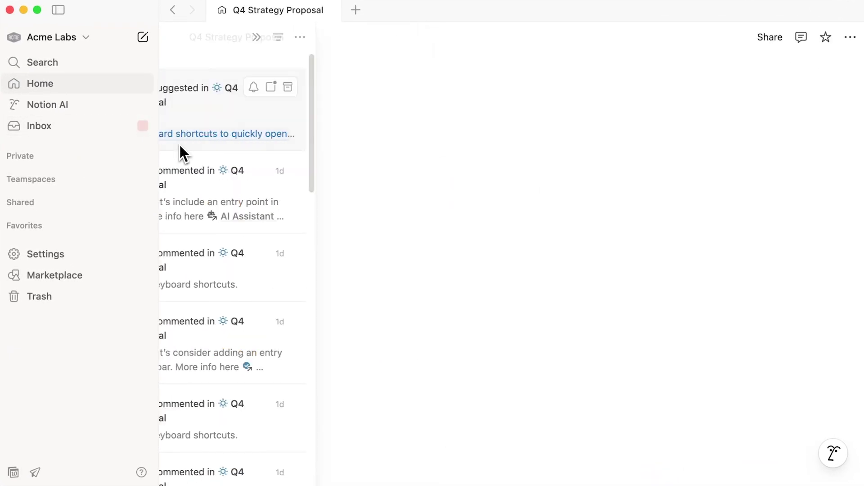
left_click(58, 10)
scroll(44, 132, "up", 4)
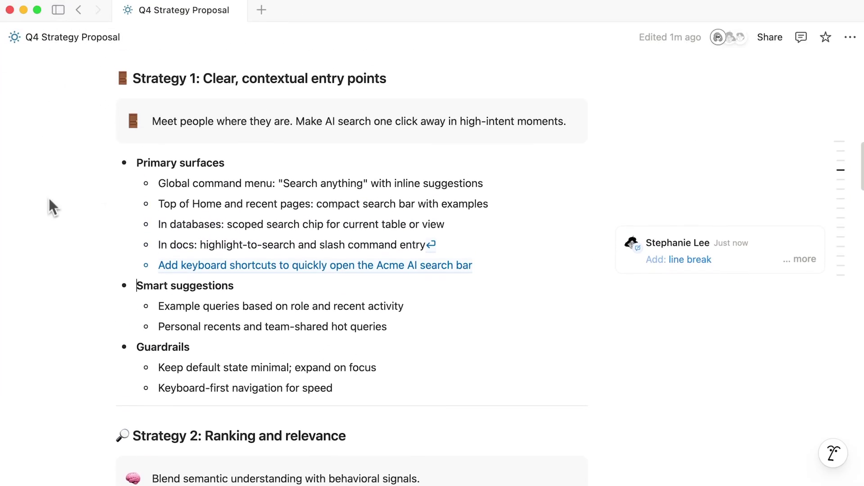
left_click(722, 261)
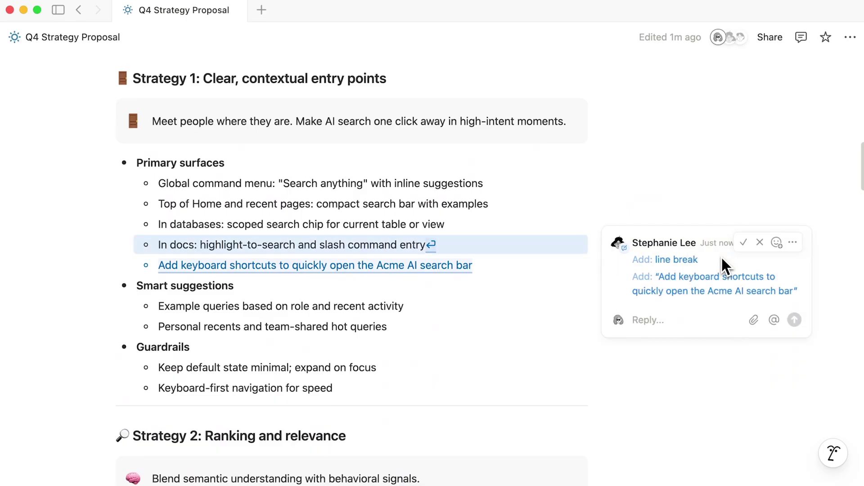
Reply 'Agreed!' to the suggestion and accept it.
left_click(683, 321)
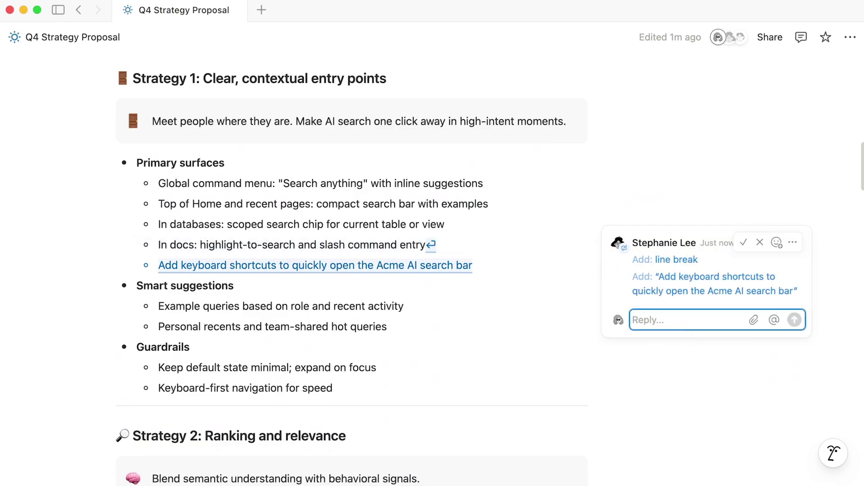
type("Agreed")
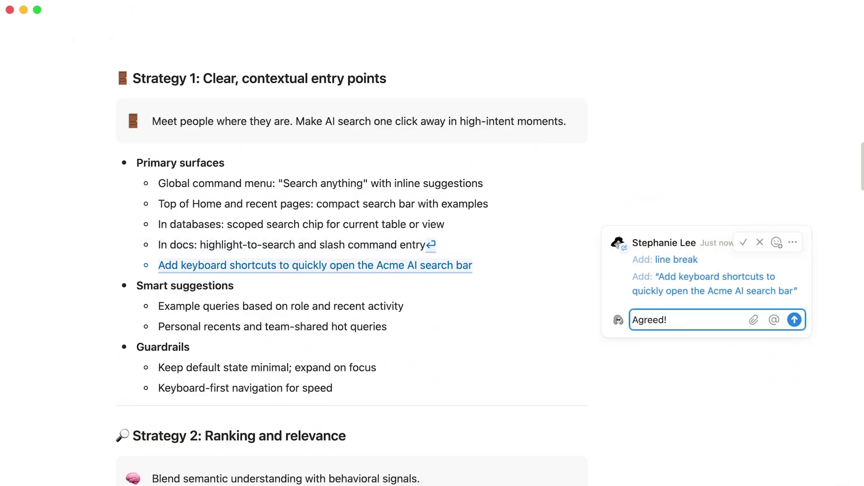
type("!")
left_click(794, 320)
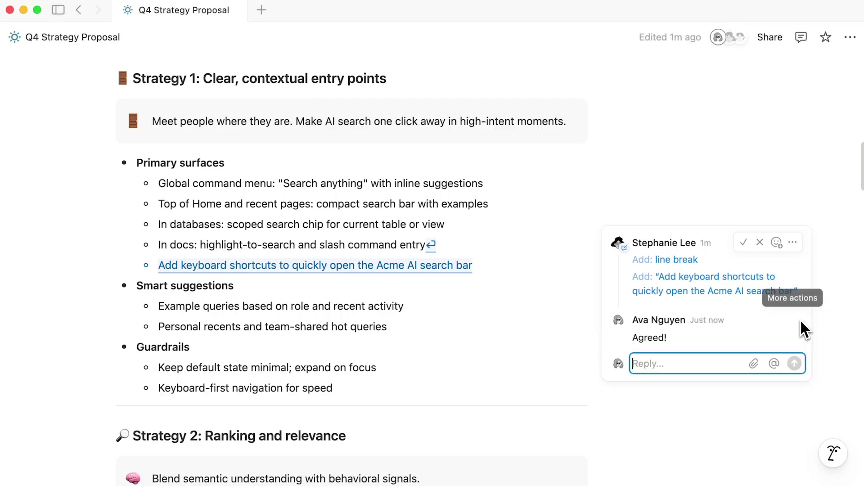
left_click(744, 242)
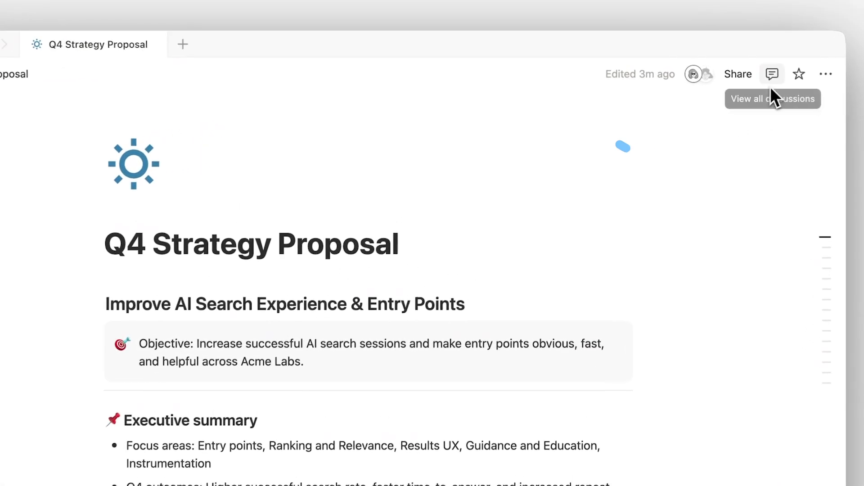
left_click(772, 81)
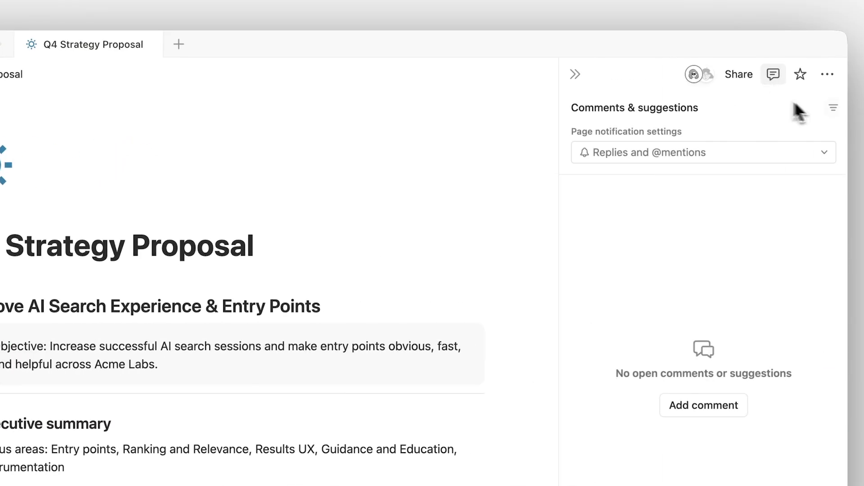
left_click(834, 108)
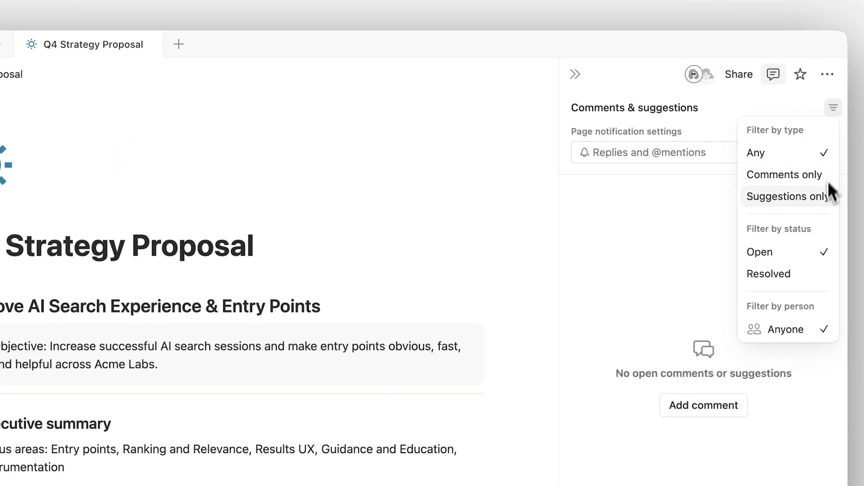
left_click(817, 271)
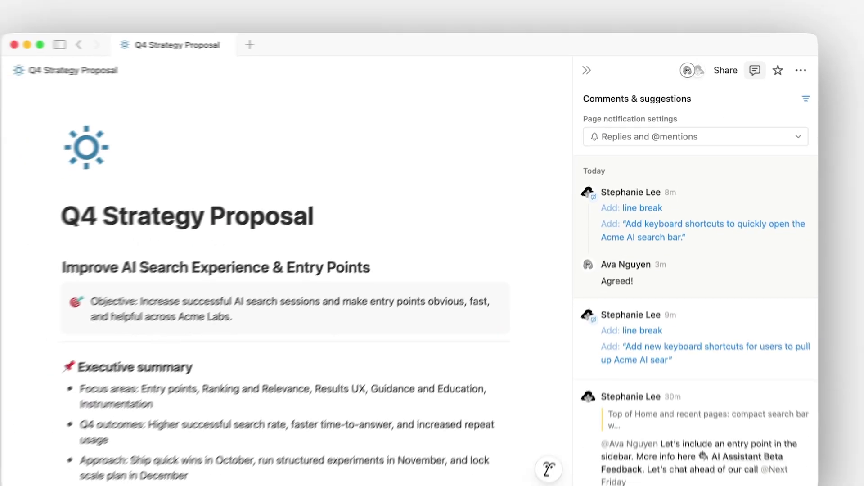
scroll(695, 315, "down", 10)
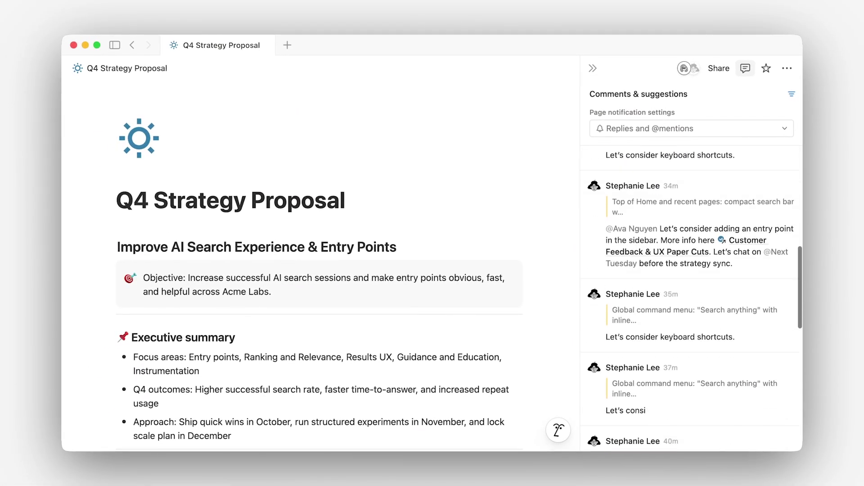
scroll(727, 224, "down", 10)
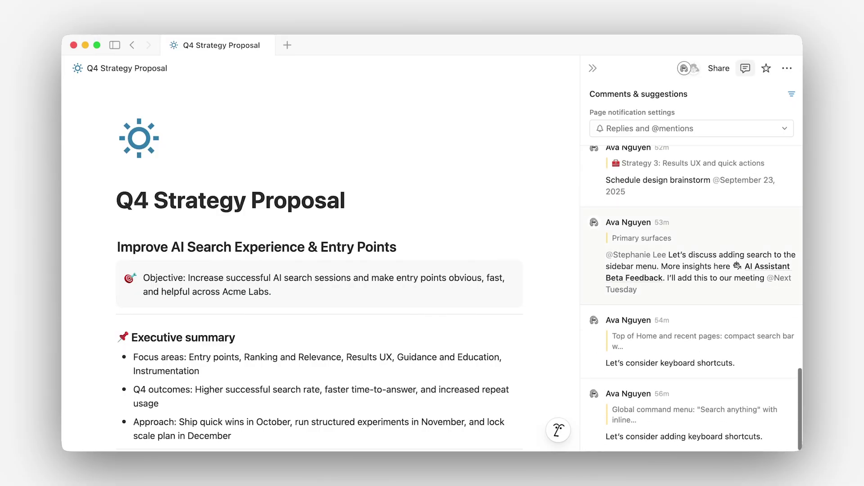
left_click(591, 71)
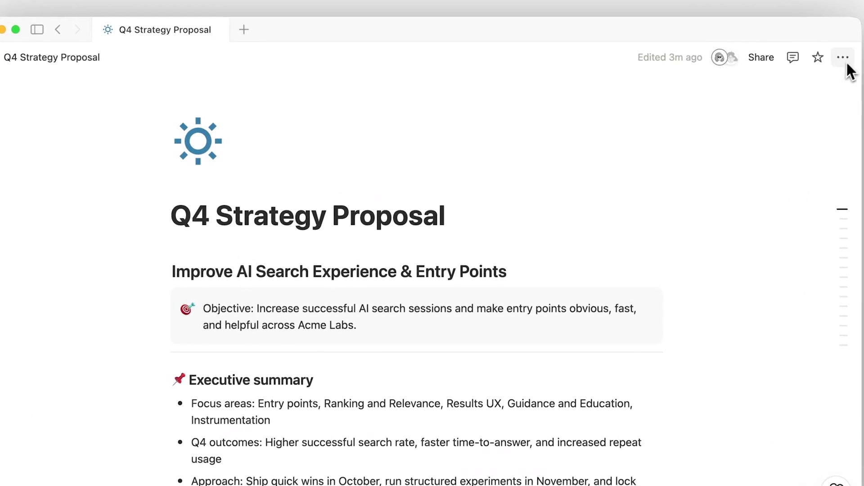
Turn on Available offline in the Q4 Strategy Proposal page's ... menu.
left_click(787, 68)
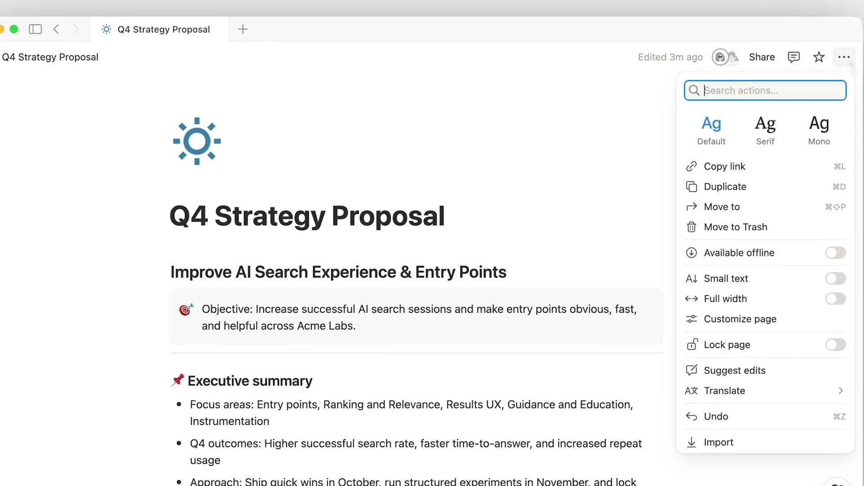
left_click(833, 254)
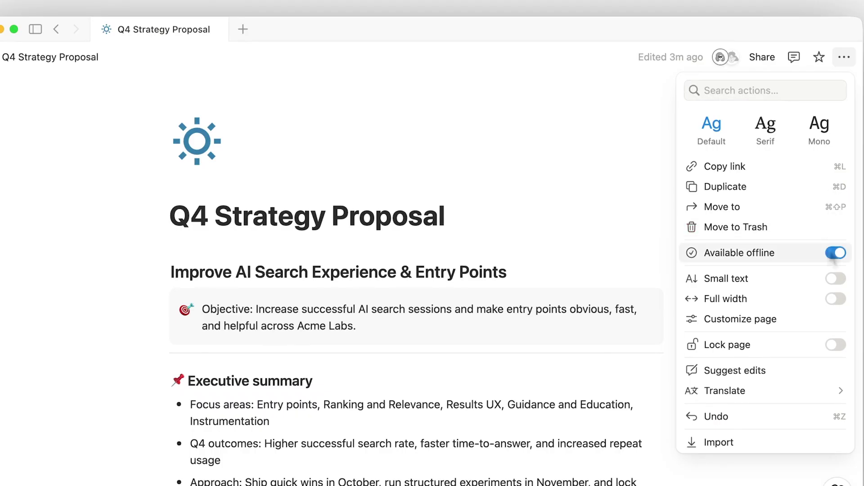
left_click(623, 248)
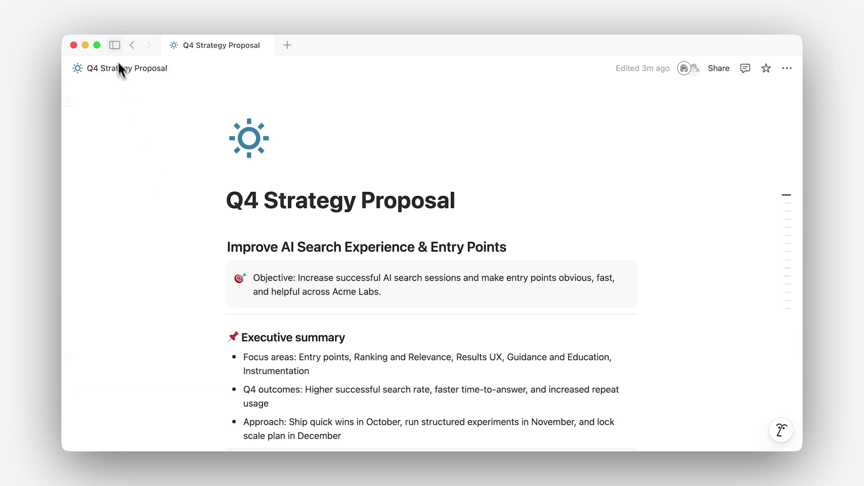
Show Settings > Offline and scroll to the Offline pages list with Q4 Strategy Proposal.
left_click(114, 45)
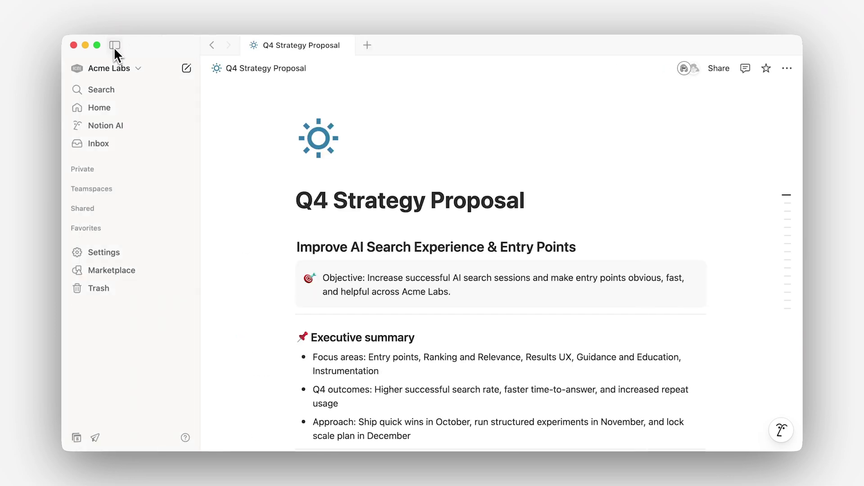
left_click(142, 249)
left_click(170, 181)
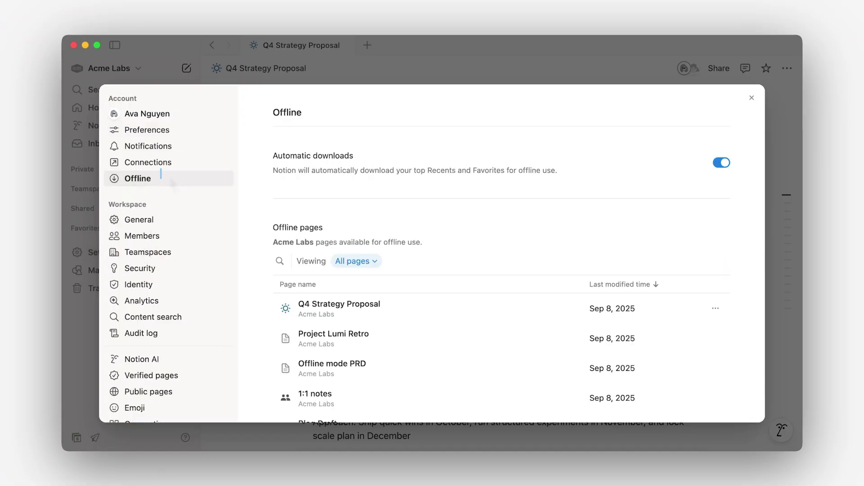
scroll(247, 216, "down", 5)
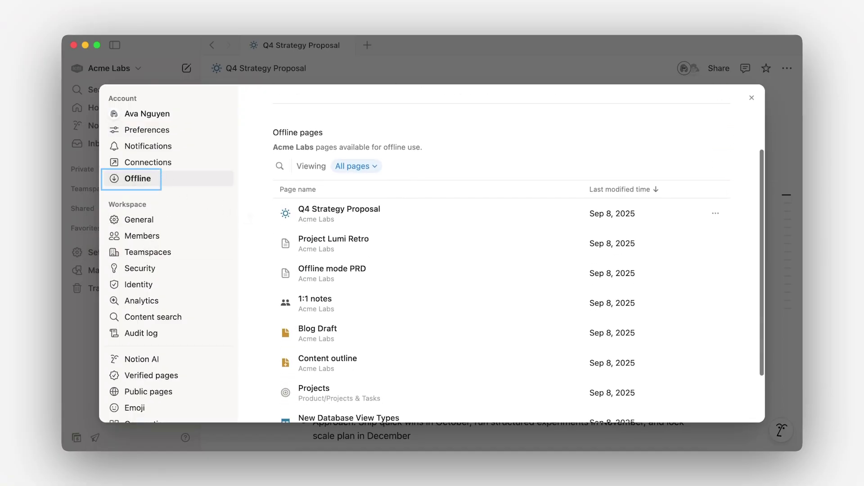